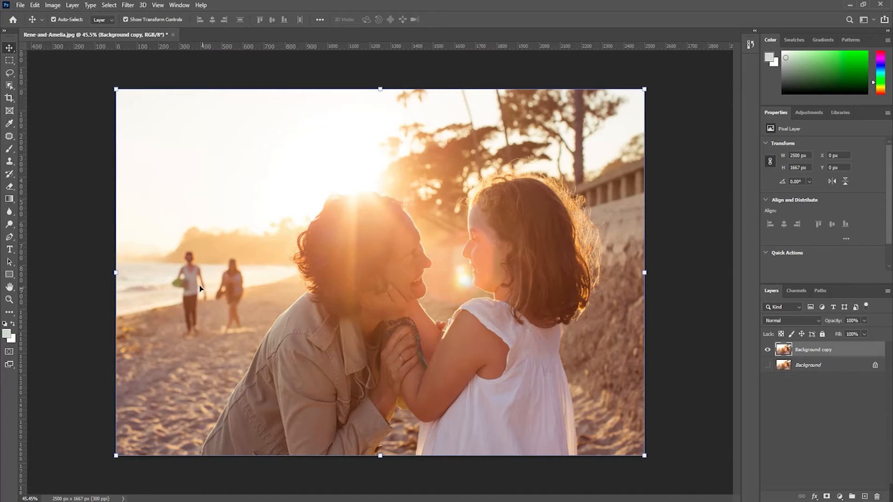
- Lasso an area of about 135 × 91 px around the distant man's feet and fill it with Content-Aware at 100% opacity
{"action": "scroll", "coordinate": [209, 310], "scroll_direction": "up", "scroll_amount": 8}
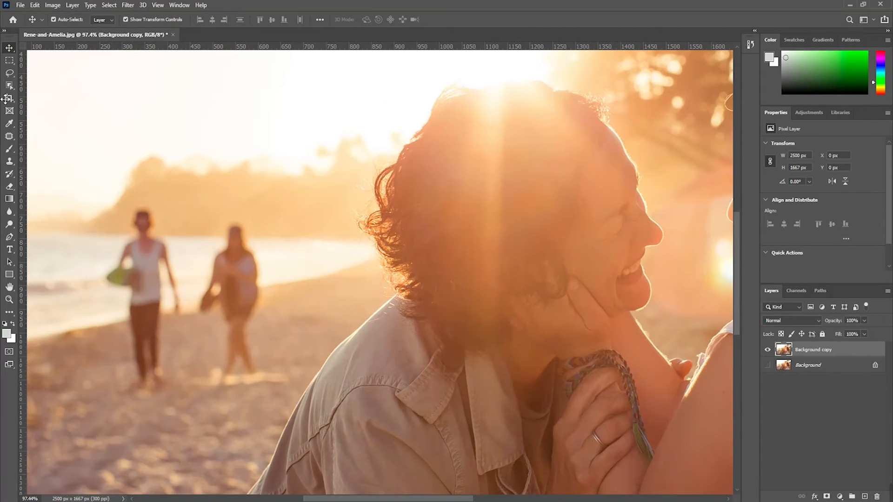
{"action": "left_click_drag", "start_coordinate": [10, 75], "coordinate": [39, 75]}
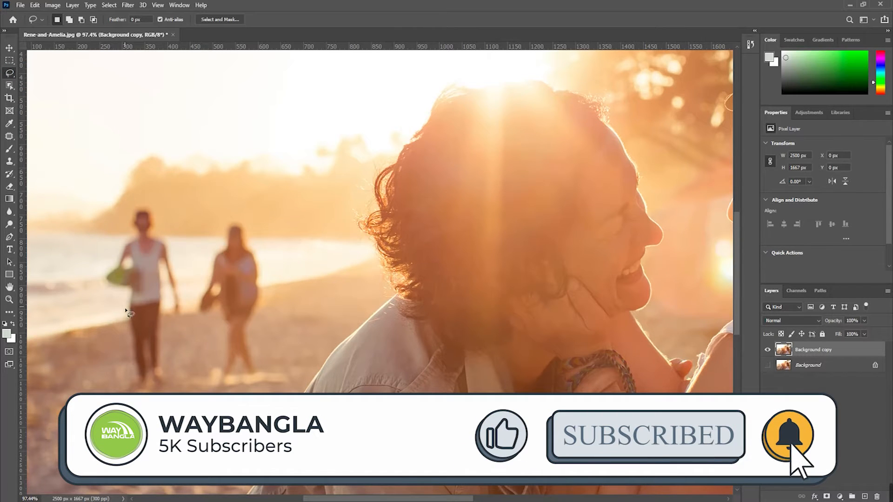
{"action": "mouse_move", "coordinate": [150, 398]}
{"action": "left_mouse_down"}
{"action": "mouse_move", "coordinate": [176, 383]}
{"action": "mouse_move", "coordinate": [173, 368]}
{"action": "mouse_move", "coordinate": [139, 359]}
{"action": "mouse_move", "coordinate": [116, 385]}
{"action": "mouse_move", "coordinate": [147, 405]}
{"action": "left_mouse_up"}
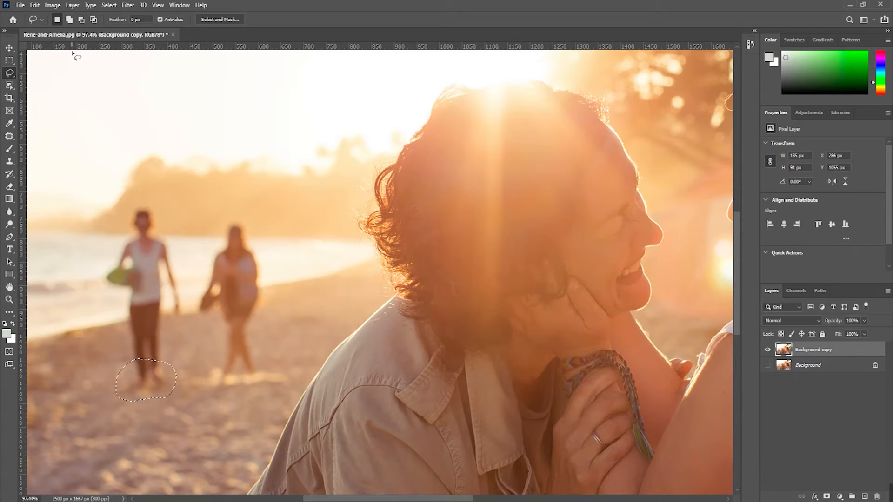
{"action": "left_click", "coordinate": [33, 5]}
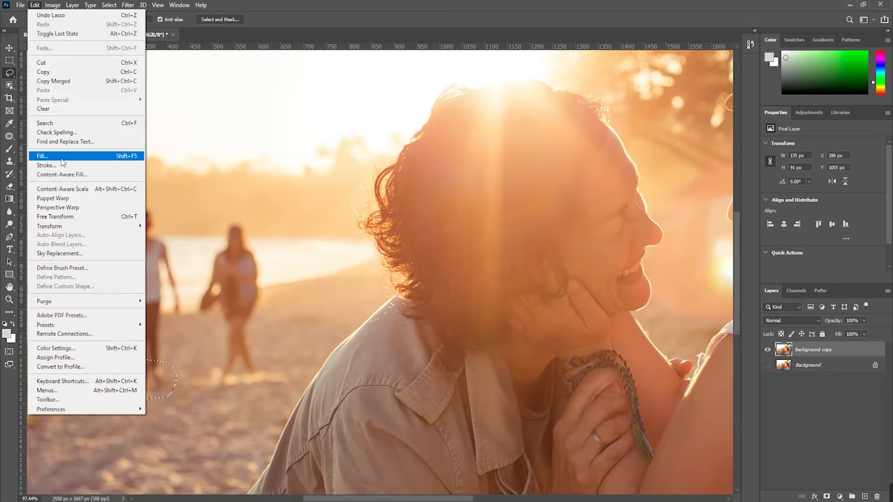
{"action": "left_click", "coordinate": [133, 160]}
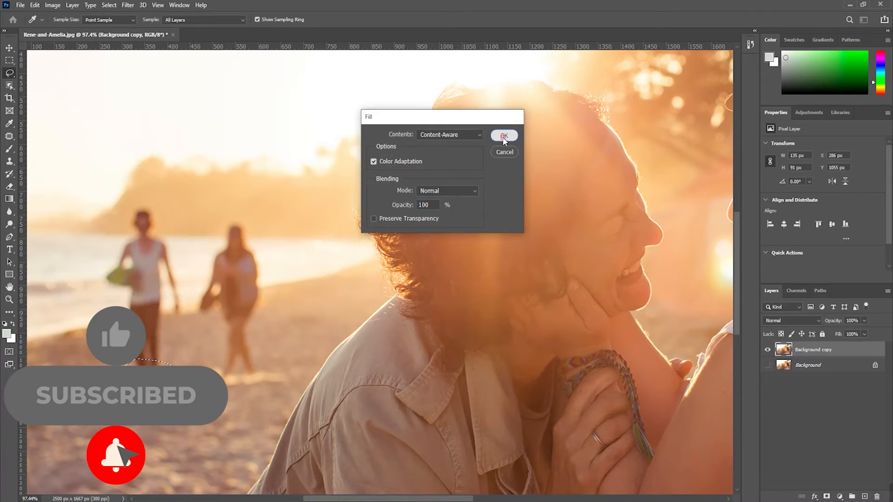
{"action": "left_click", "coordinate": [504, 135]}
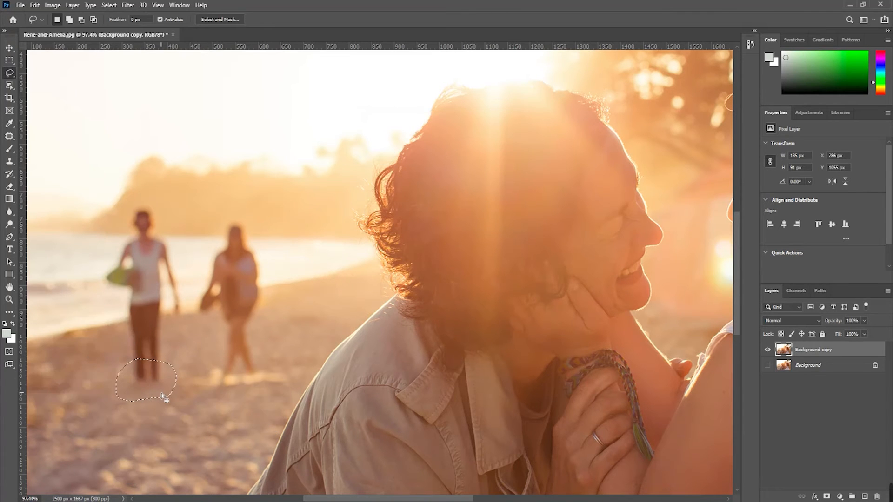
{"action": "key", "text": "ctrl+d"}
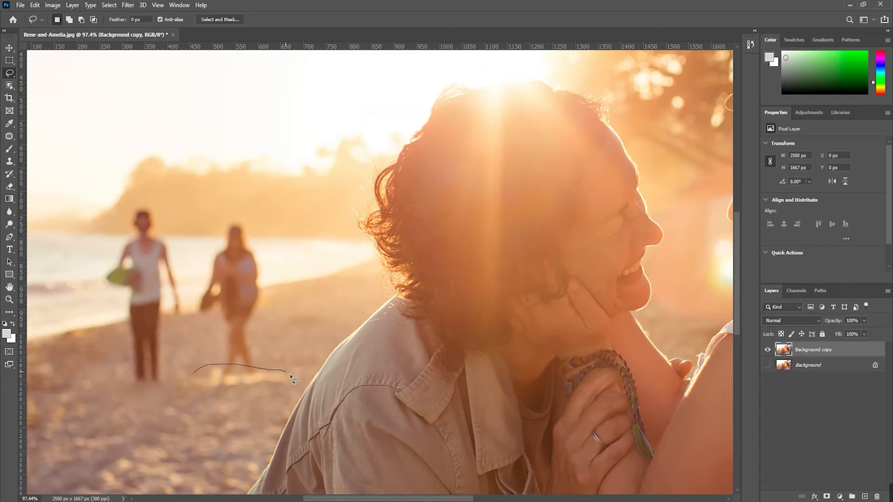
- Lasso about 229 × 65 px around the distant woman's feet and their bright sand patch, and fill it with Content-Aware
{"action": "mouse_move", "coordinate": [261, 390]}
{"action": "left_mouse_down"}
{"action": "mouse_move", "coordinate": [198, 395]}
{"action": "mouse_move", "coordinate": [200, 377]}
{"action": "left_mouse_up"}
{"action": "key", "text": "shift+BackSpace"}
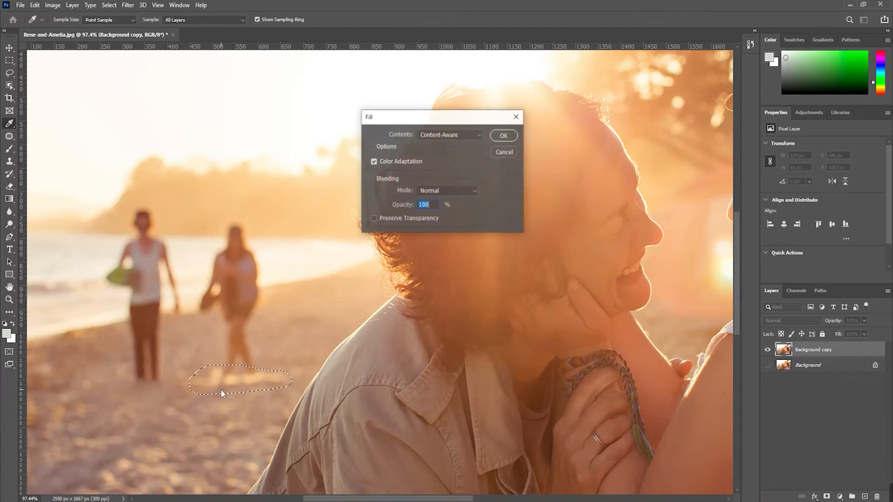
{"action": "key", "text": "Return"}
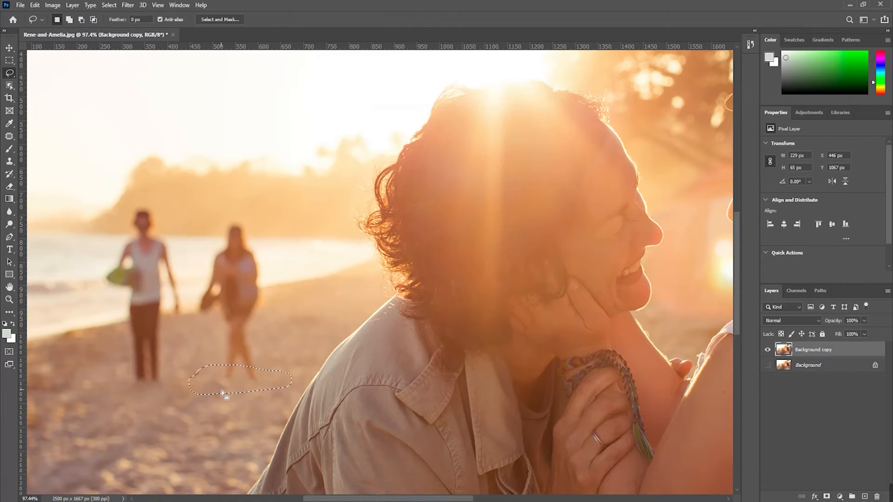
{"action": "key", "text": "ctrl+d"}
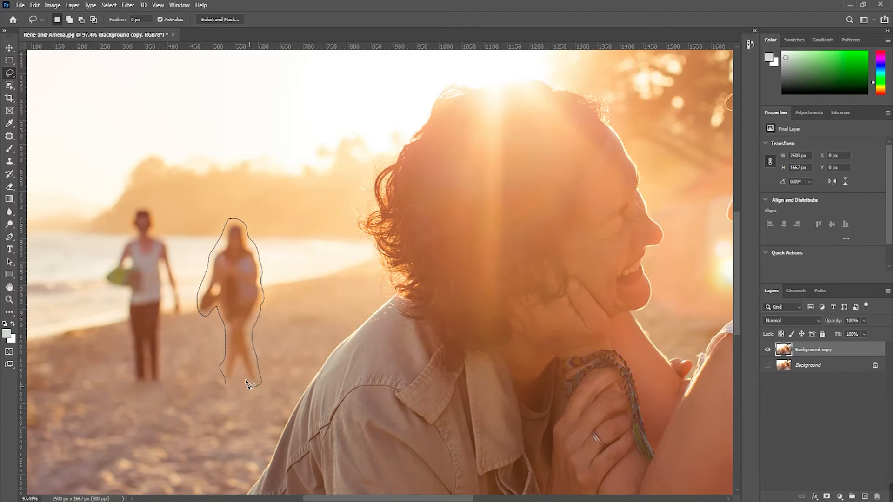
- Try to remove the whole distant woman with a Content-Aware fill of a tight lasso outline, about 149 × 356 px
{"action": "left_click_drag", "start_coordinate": [230, 388], "coordinate": [228, 387]}
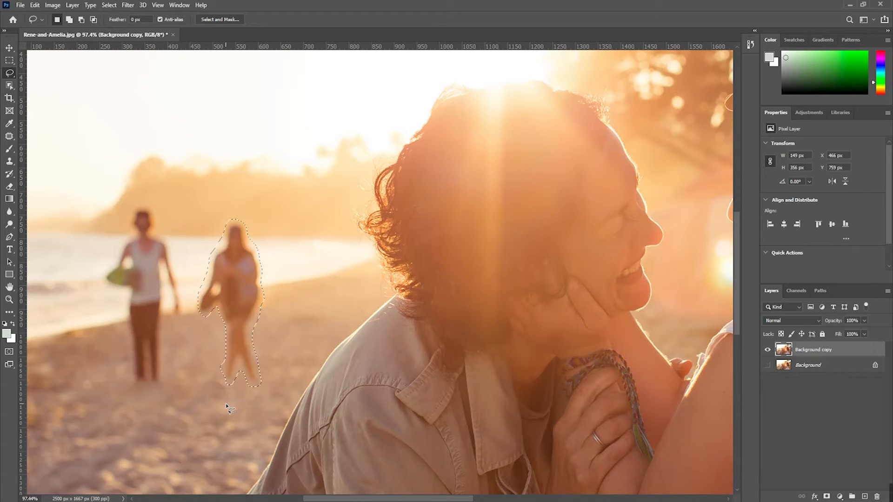
{"action": "key", "text": "i"}
{"action": "key", "text": "shift+BackSpace"}
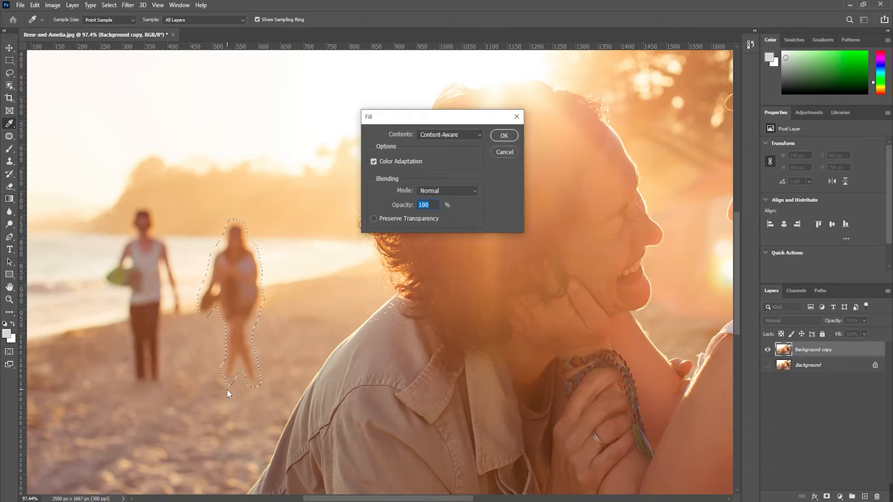
{"action": "key", "text": "Return"}
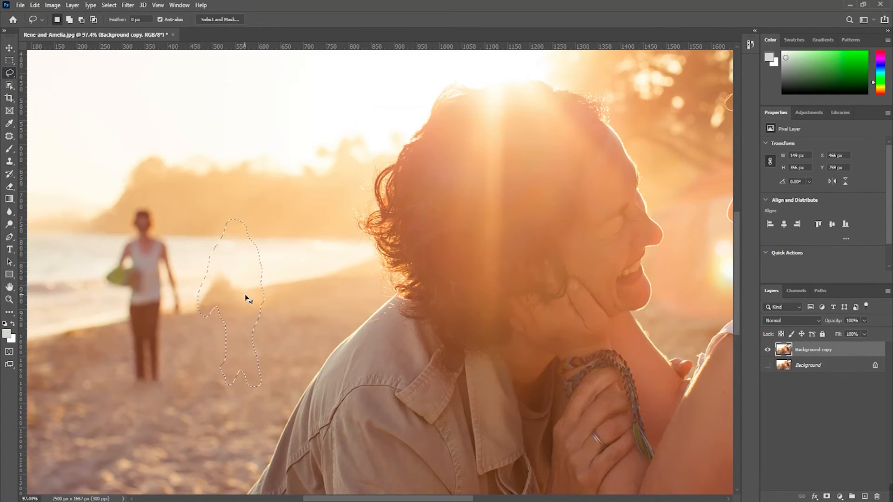
{"action": "key", "text": "ctrl+z"}
{"action": "key", "text": "ctrl+d"}
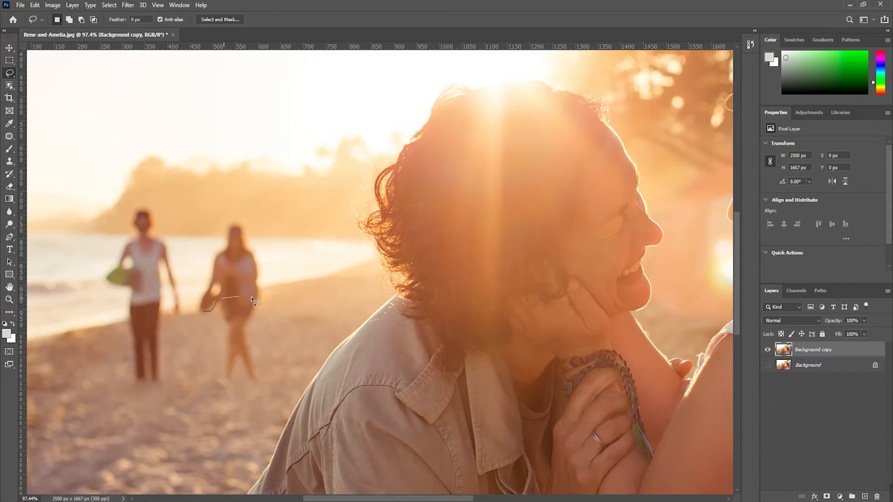
- Lasso the distant woman's legs from the hips down and fill the selection with Content-Aware, clearing the selection when done
{"action": "mouse_move", "coordinate": [270, 357]}
{"action": "left_mouse_down"}
{"action": "mouse_move", "coordinate": [259, 385]}
{"action": "mouse_move", "coordinate": [230, 391]}
{"action": "left_mouse_up"}
{"action": "left_click_drag", "start_coordinate": [203, 316], "coordinate": [203, 314]}
{"action": "key", "text": "shift+BackSpace"}
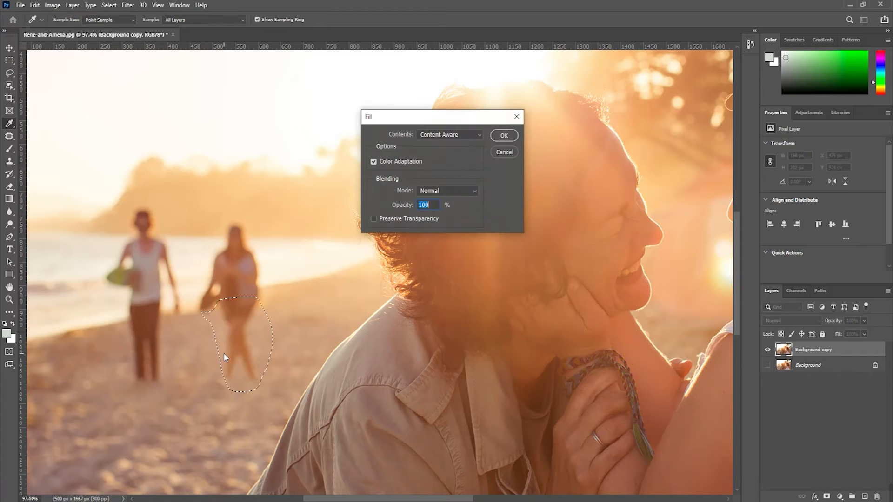
{"action": "key", "text": "Return"}
{"action": "key", "text": "ctrl+d"}
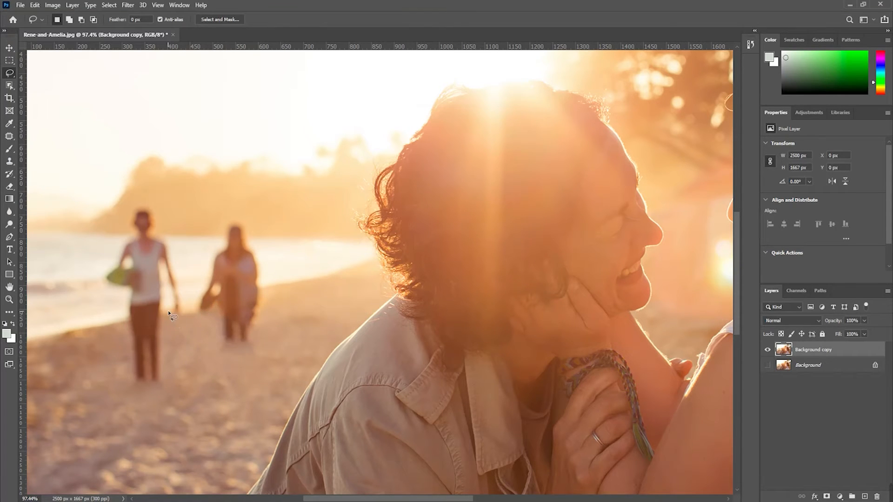
- Lasso the distant man's legs below the waist and fill the selection with Content-Aware, clearing the selection when done
{"action": "mouse_move", "coordinate": [108, 343]}
{"action": "left_mouse_down"}
{"action": "mouse_move", "coordinate": [147, 407]}
{"action": "mouse_move", "coordinate": [184, 353]}
{"action": "mouse_move", "coordinate": [172, 310]}
{"action": "left_mouse_up"}
{"action": "key", "text": "shift+BackSpace"}
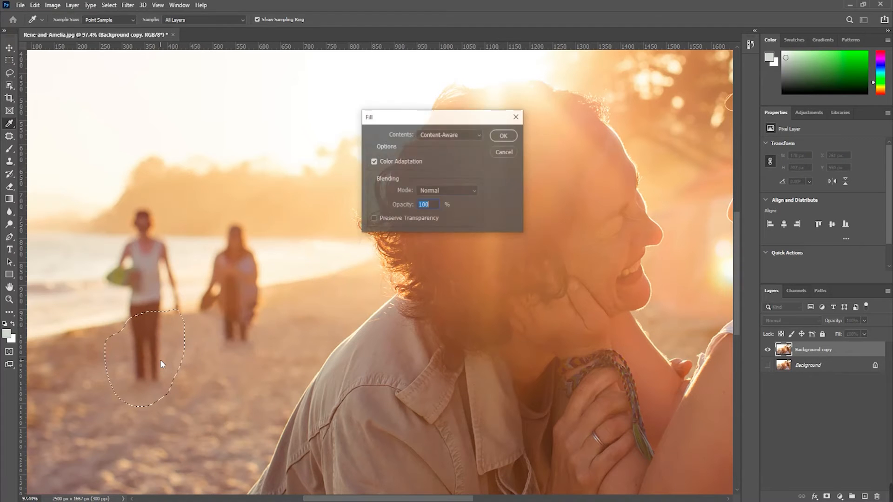
{"action": "key", "text": "Return"}
{"action": "key", "text": "ctrl+d"}
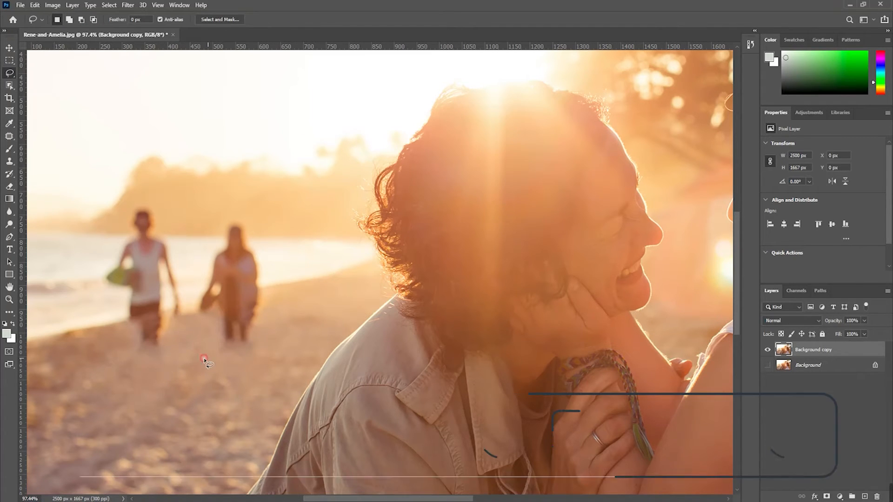
- Try to remove both distant figures at once with a Content-Aware fill of one shared lasso selection, about 381 × 353 px
{"action": "mouse_move", "coordinate": [169, 338]}
{"action": "left_mouse_down"}
{"action": "mouse_move", "coordinate": [129, 339]}
{"action": "mouse_move", "coordinate": [122, 288]}
{"action": "mouse_move", "coordinate": [105, 277]}
{"action": "mouse_move", "coordinate": [121, 222]}
{"action": "mouse_move", "coordinate": [137, 203]}
{"action": "mouse_move", "coordinate": [160, 207]}
{"action": "mouse_move", "coordinate": [168, 232]}
{"action": "mouse_move", "coordinate": [192, 238]}
{"action": "mouse_move", "coordinate": [220, 231]}
{"action": "mouse_move", "coordinate": [237, 215]}
{"action": "mouse_move", "coordinate": [268, 274]}
{"action": "mouse_move", "coordinate": [275, 323]}
{"action": "mouse_move", "coordinate": [242, 353]}
{"action": "mouse_move", "coordinate": [186, 361]}
{"action": "left_mouse_up"}
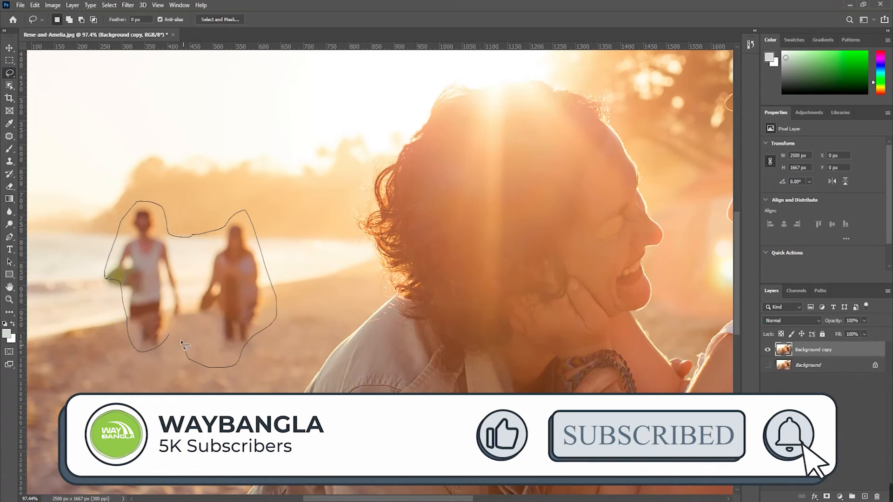
{"action": "key", "text": "shift"}
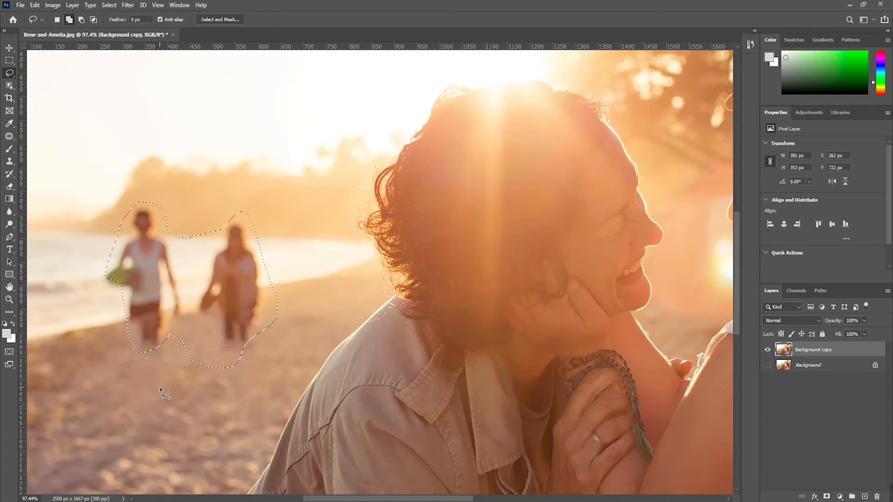
{"action": "key", "text": "shift+BackSpace"}
{"action": "key", "text": "Return"}
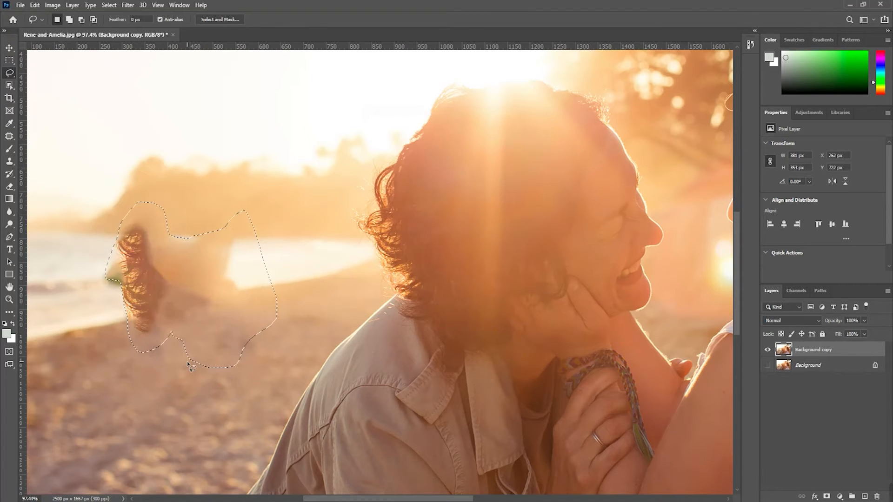
{"action": "key", "text": "ctrl+z"}
{"action": "key", "text": "ctrl+d"}
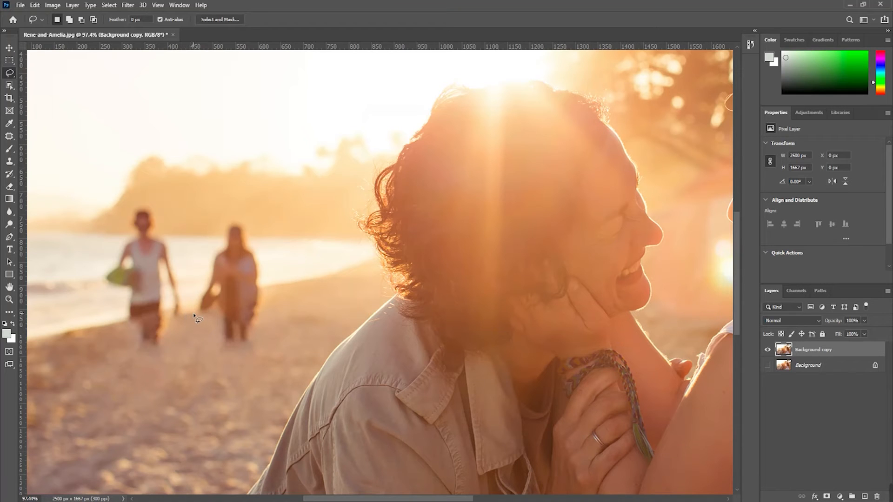
- Remove more of the woman's remaining legs with two Content-Aware fills, lassoing about 169 × 133 px and a smaller 117 × 81 px area
{"action": "left_click_drag", "start_coordinate": [195, 308], "coordinate": [265, 292]}
{"action": "left_click_drag", "start_coordinate": [197, 310], "coordinate": [196, 309]}
{"action": "key", "text": "shift+BackSpace"}
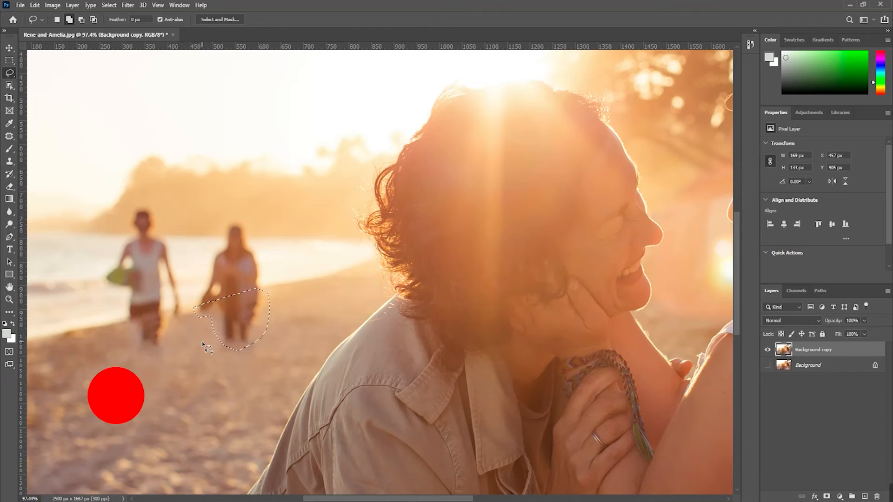
{"action": "key", "text": "Return"}
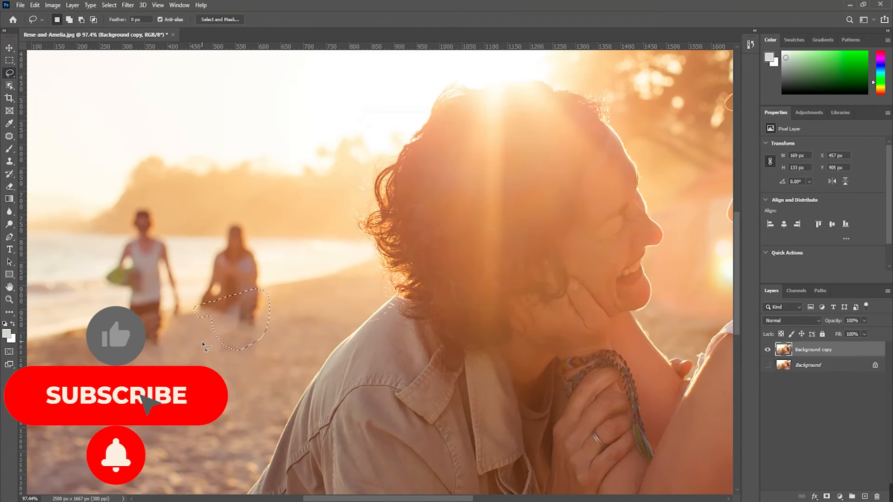
{"action": "mouse_move", "coordinate": [254, 335]}
{"action": "left_mouse_down"}
{"action": "mouse_move", "coordinate": [214, 337]}
{"action": "mouse_move", "coordinate": [214, 320]}
{"action": "mouse_move", "coordinate": [256, 302]}
{"action": "mouse_move", "coordinate": [246, 345]}
{"action": "left_mouse_up"}
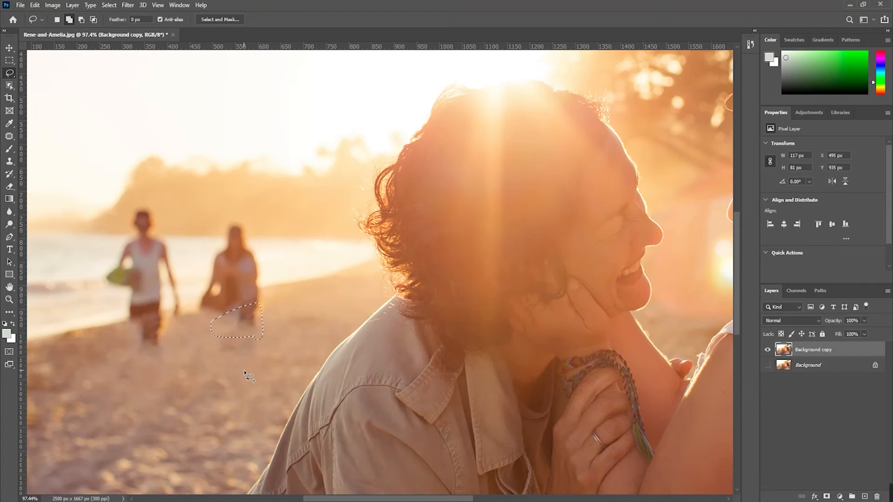
{"action": "key", "text": "shift+F5"}
{"action": "key", "text": "Return"}
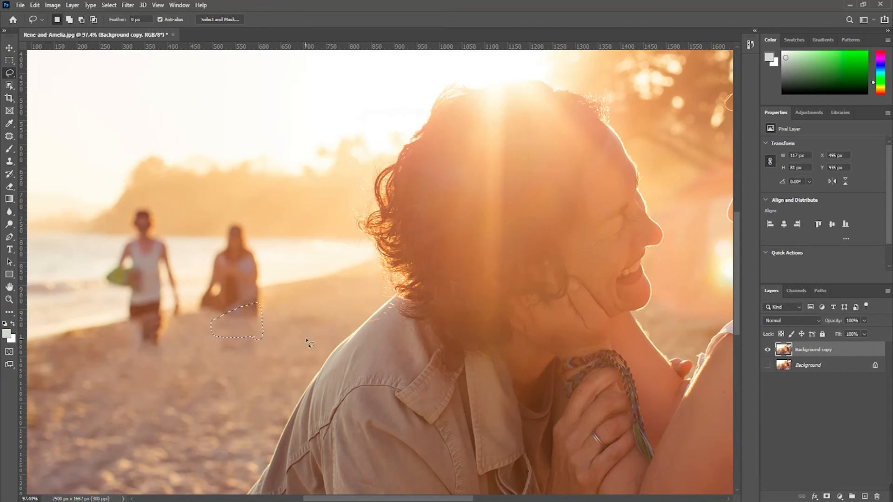
{"action": "key", "text": "ctrl+d"}
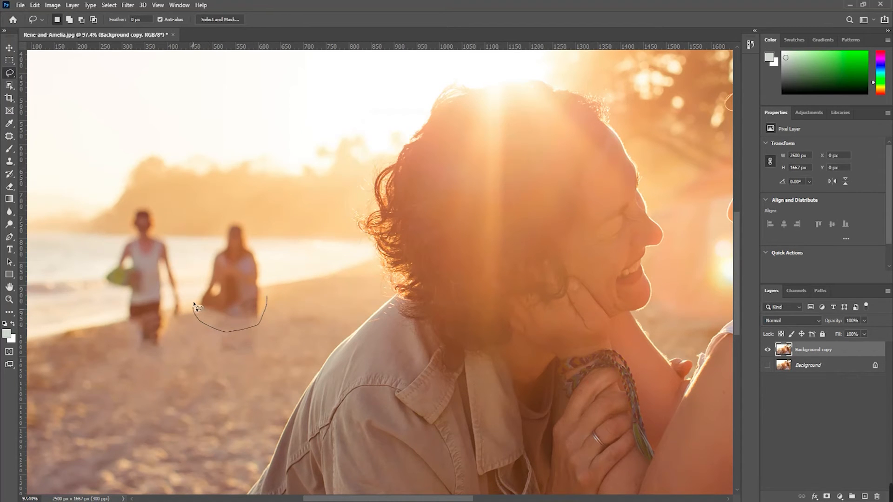
- Lasso the lower edge of the woman's remaining figure against the sand and fill it with Content-Aware
{"action": "mouse_move", "coordinate": [210, 303]}
{"action": "left_mouse_down"}
{"action": "mouse_move", "coordinate": [257, 287]}
{"action": "mouse_move", "coordinate": [268, 300]}
{"action": "mouse_move", "coordinate": [195, 316]}
{"action": "mouse_move", "coordinate": [275, 286]}
{"action": "mouse_move", "coordinate": [228, 294]}
{"action": "mouse_move", "coordinate": [207, 325]}
{"action": "mouse_move", "coordinate": [271, 284]}
{"action": "left_mouse_up"}
{"action": "key", "text": "shift+F5"}
{"action": "key", "text": "Return"}
{"action": "left_click", "coordinate": [274, 302]}
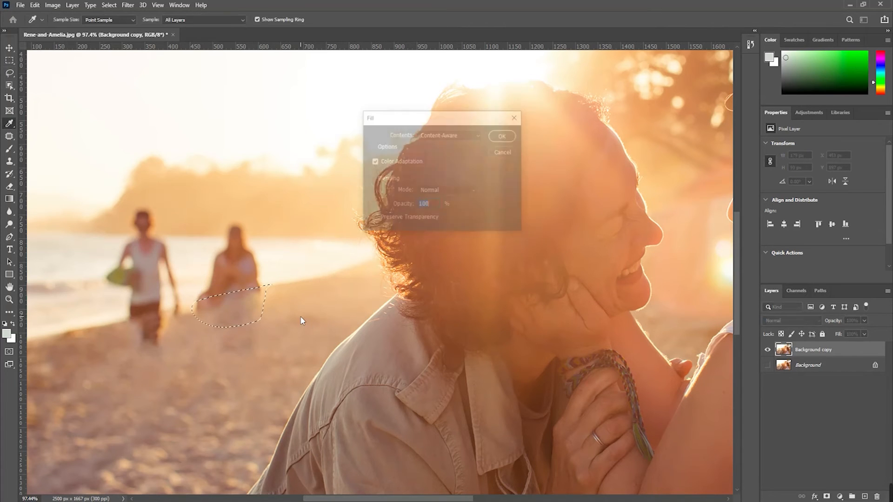
{"action": "left_click", "coordinate": [292, 319]}
- Lasso the remains of the man's legs below his shorts and blend them into the sand with Content-Aware fills
{"action": "mouse_move", "coordinate": [178, 302]}
{"action": "left_mouse_down"}
{"action": "mouse_move", "coordinate": [176, 338]}
{"action": "mouse_move", "coordinate": [116, 303]}
{"action": "mouse_move", "coordinate": [162, 322]}
{"action": "mouse_move", "coordinate": [142, 353]}
{"action": "mouse_move", "coordinate": [177, 329]}
{"action": "mouse_move", "coordinate": [157, 324]}
{"action": "mouse_move", "coordinate": [127, 340]}
{"action": "mouse_move", "coordinate": [179, 329]}
{"action": "mouse_move", "coordinate": [125, 341]}
{"action": "mouse_move", "coordinate": [126, 307]}
{"action": "left_mouse_up"}
{"action": "key", "text": "ctrl+z"}
{"action": "key", "text": "ctrl+z"}
{"action": "key", "text": "shift+F5"}
{"action": "key", "text": "Return"}
{"action": "key", "text": "shift+F5"}
{"action": "key", "text": "Return"}
{"action": "key", "text": "ctrl+d"}
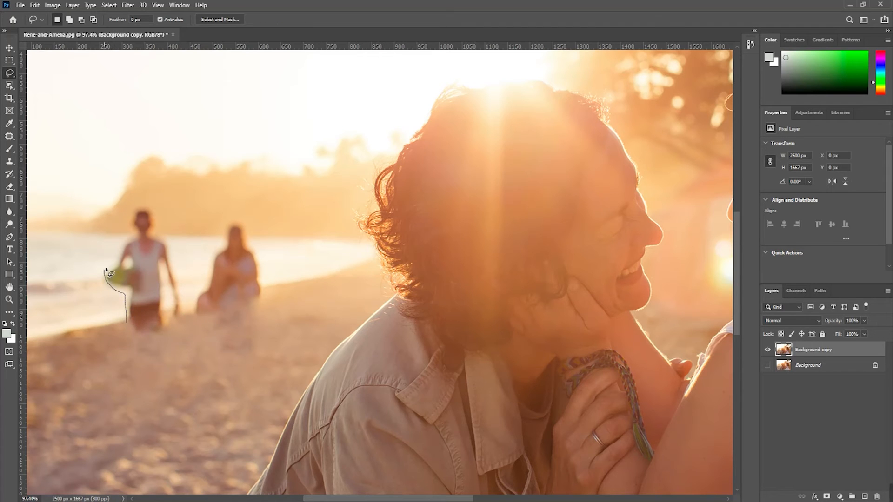
- Lasso closely around the remaining upper bodies of both distant figures in one selection and fill it with Content-Aware
{"action": "mouse_move", "coordinate": [114, 263]}
{"action": "left_mouse_down"}
{"action": "mouse_move", "coordinate": [138, 211]}
{"action": "mouse_move", "coordinate": [155, 214]}
{"action": "mouse_move", "coordinate": [187, 293]}
{"action": "mouse_move", "coordinate": [195, 295]}
{"action": "mouse_move", "coordinate": [231, 225]}
{"action": "mouse_move", "coordinate": [252, 245]}
{"action": "left_mouse_up"}
{"action": "mouse_move", "coordinate": [171, 342]}
{"action": "left_mouse_down"}
{"action": "mouse_move", "coordinate": [135, 342]}
{"action": "mouse_move", "coordinate": [125, 321]}
{"action": "left_mouse_up"}
{"action": "key", "text": "shift+F5"}
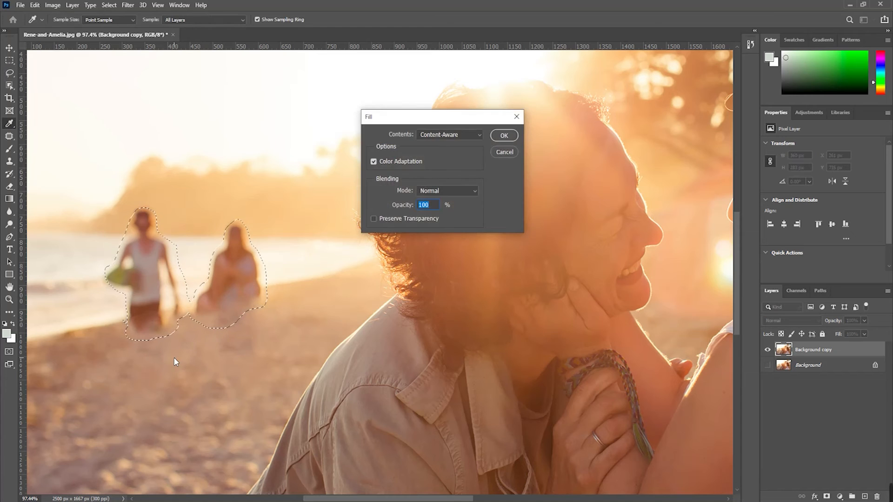
{"action": "key", "text": "Return"}
{"action": "key", "text": "ctrl+d"}
- Clean up the leftover traces where the man stood against the sea and shoreline with repeated lassoed Content-Aware fills
{"action": "left_click_drag", "start_coordinate": [165, 227], "coordinate": [163, 226]}
{"action": "key", "text": "shift+F5"}
{"action": "key", "text": "Return"}
{"action": "mouse_move", "coordinate": [138, 268]}
{"action": "left_mouse_down"}
{"action": "mouse_move", "coordinate": [97, 292]}
{"action": "mouse_move", "coordinate": [126, 298]}
{"action": "left_mouse_up"}
{"action": "key", "text": "shift+F5"}
{"action": "key", "text": "Return"}
{"action": "key", "text": "shift+F5"}
{"action": "key", "text": "Return"}
- Lasso the leftover traces along the shoreline where the woman stood and fill them with Content-Aware
{"action": "mouse_move", "coordinate": [203, 292]}
{"action": "left_mouse_down"}
{"action": "mouse_move", "coordinate": [235, 218]}
{"action": "mouse_move", "coordinate": [204, 291]}
{"action": "mouse_move", "coordinate": [204, 336]}
{"action": "mouse_move", "coordinate": [255, 299]}
{"action": "left_mouse_up"}
{"action": "key", "text": "shift+F5"}
{"action": "key", "text": "Return"}
{"action": "key", "text": "ctrl+d"}
{"action": "key", "text": "shift+F5"}
{"action": "key", "text": "Return"}
{"action": "key", "text": "ctrl+d"}
- Lasso the remaining blemish in the sand below where the man stood and fill it with Content-Aware
{"action": "mouse_move", "coordinate": [174, 332]}
{"action": "left_mouse_down"}
{"action": "mouse_move", "coordinate": [150, 372]}
{"action": "mouse_move", "coordinate": [121, 325]}
{"action": "mouse_move", "coordinate": [151, 316]}
{"action": "mouse_move", "coordinate": [167, 326]}
{"action": "left_mouse_up"}
{"action": "key", "text": "shift+F5"}
{"action": "key", "text": "Return"}
{"action": "key", "text": "ctrl+d"}
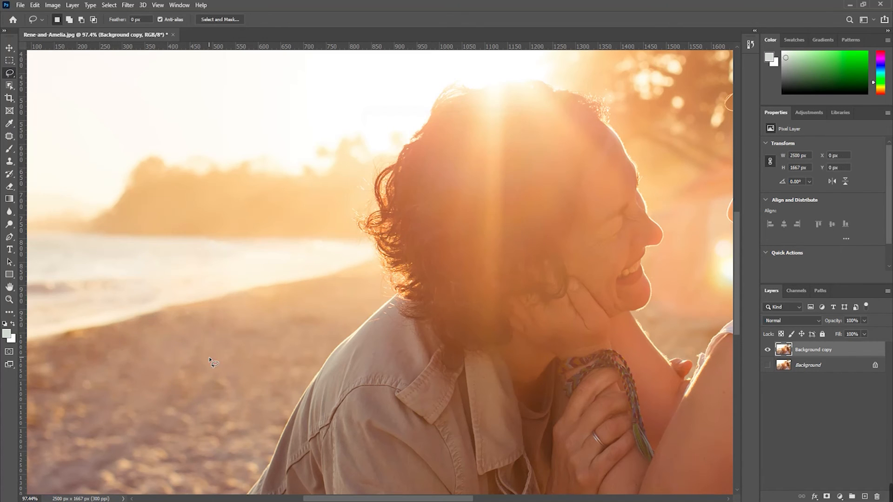
- Lasso a long diagonal strip of foreground sand starting at the photo's left edge and fill it with Content-Aware
{"action": "scroll", "coordinate": [232, 332], "scroll_direction": "down", "scroll_amount": 4}
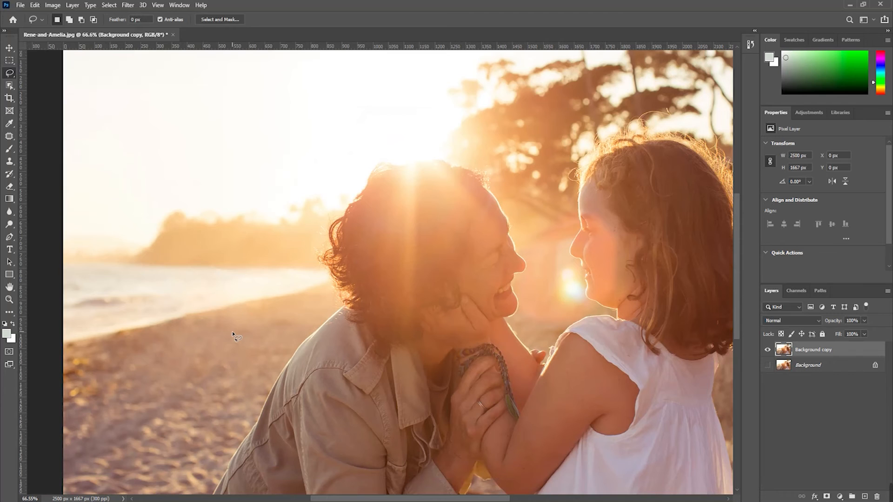
{"action": "scroll", "coordinate": [46, 454], "scroll_direction": "up", "scroll_amount": 2}
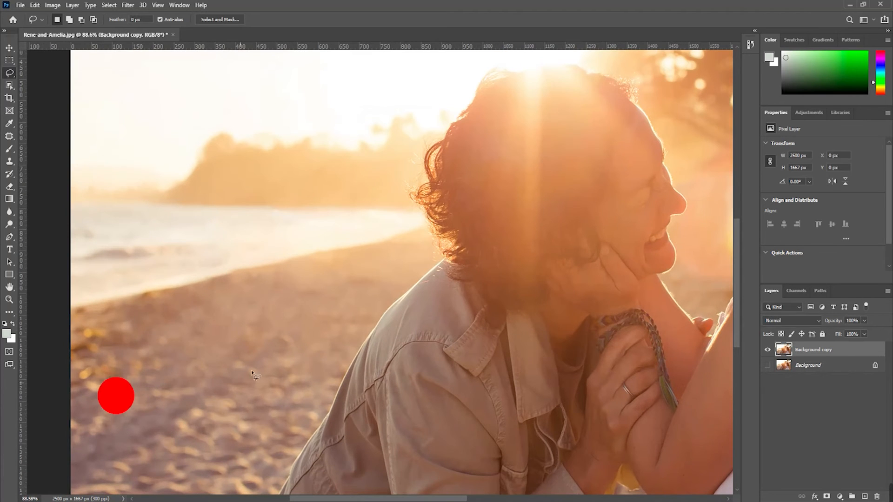
{"action": "mouse_move", "coordinate": [186, 439]}
{"action": "left_mouse_down"}
{"action": "mouse_move", "coordinate": [79, 484]}
{"action": "mouse_move", "coordinate": [71, 432]}
{"action": "mouse_move", "coordinate": [140, 386]}
{"action": "mouse_move", "coordinate": [231, 355]}
{"action": "mouse_move", "coordinate": [263, 358]}
{"action": "left_mouse_up"}
{"action": "key", "text": "shift+BackSpace"}
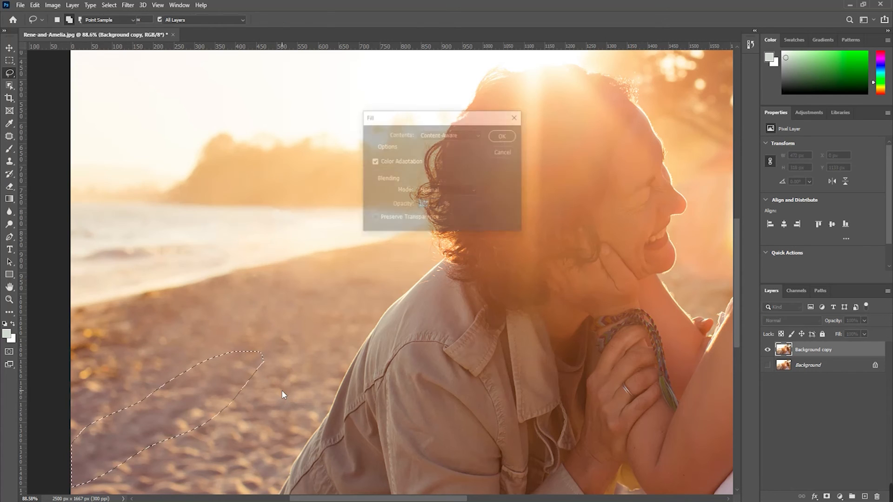
{"action": "key", "text": "Return"}
{"action": "key", "text": "ctrl+d"}
- Lasso the uneven patch of sand in the middle of the beach, fill it with Content-Aware and clear the selection
{"action": "left_click_drag", "start_coordinate": [284, 342], "coordinate": [200, 407]}
{"action": "mouse_move", "coordinate": [211, 336]}
{"action": "left_mouse_down"}
{"action": "mouse_move", "coordinate": [255, 333]}
{"action": "mouse_move", "coordinate": [269, 357]}
{"action": "left_mouse_up"}
{"action": "key", "text": "shift+BackSpace"}
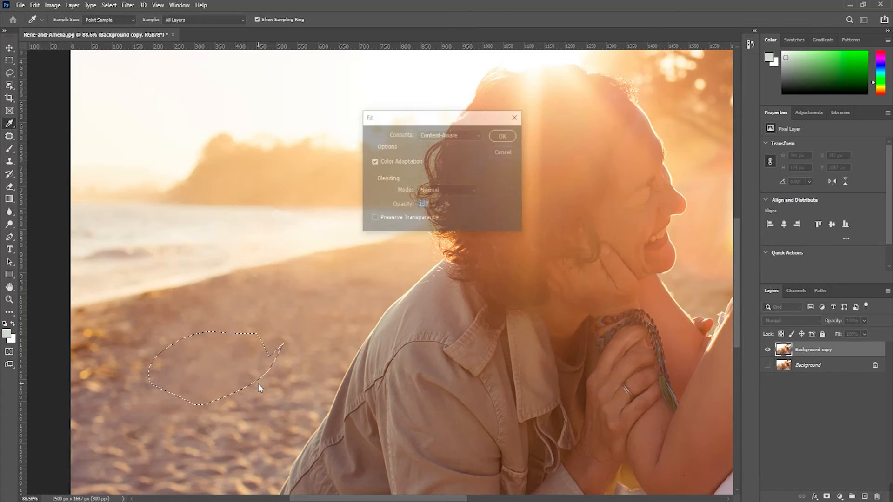
{"action": "key", "text": "Return"}
{"action": "key", "text": "ctrl+d"}
{"action": "key", "text": "ctrl+0"}
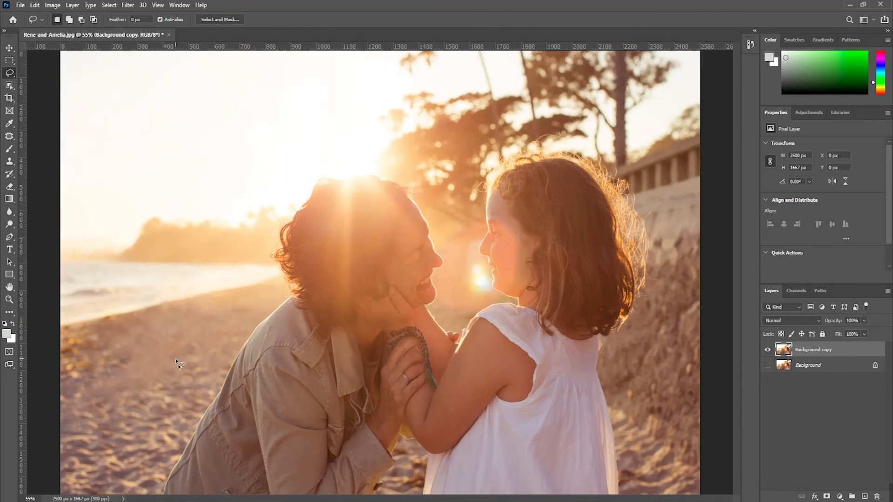
- Lasso the small leftover blemish on the sea just below the horizon, fill it with Content-Aware and deselect
{"action": "scroll", "coordinate": [173, 363], "scroll_direction": "down", "scroll_amount": 3}
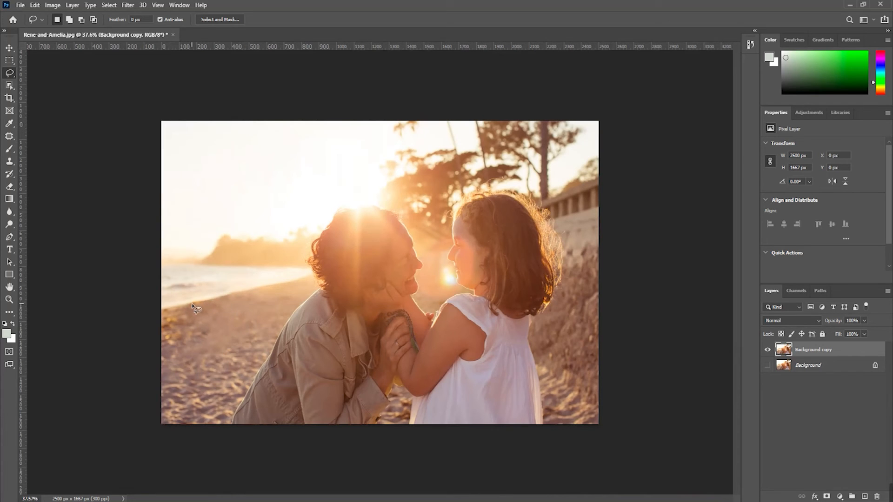
{"action": "scroll", "coordinate": [178, 279], "scroll_direction": "up", "scroll_amount": 4}
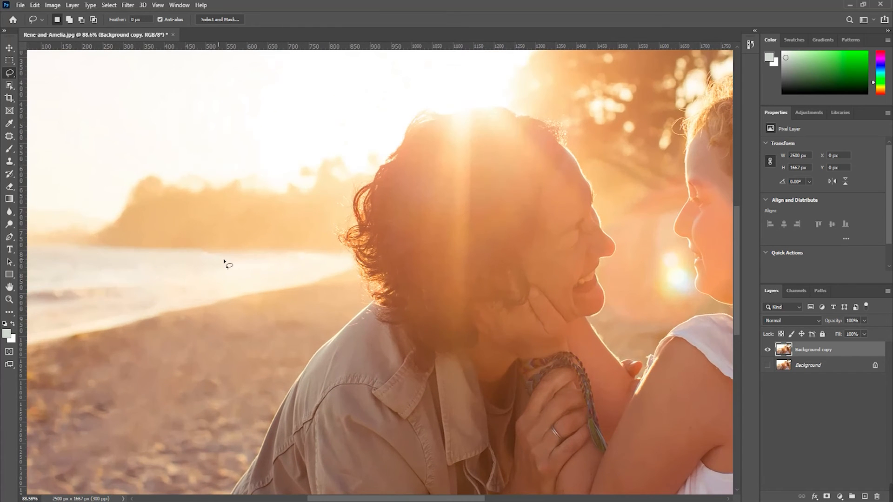
{"action": "left_click_drag", "start_coordinate": [222, 255], "coordinate": [228, 259]}
{"action": "key", "text": "shift"}
{"action": "key", "text": "shift+F5"}
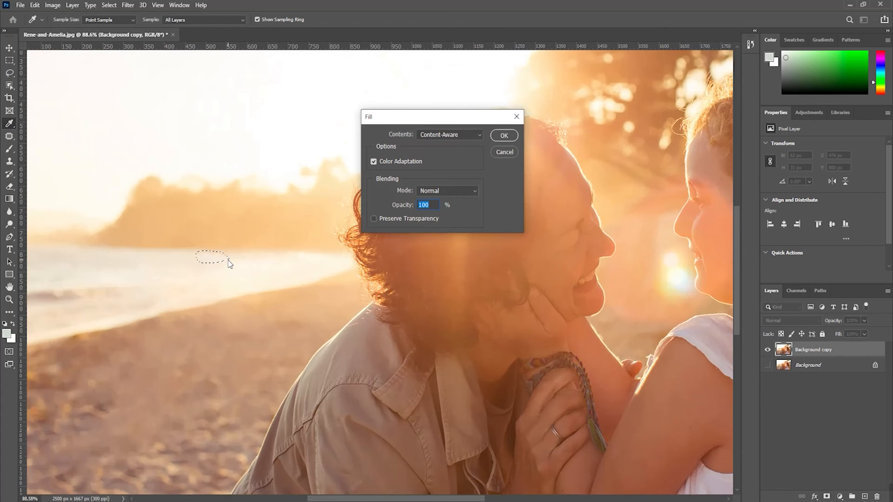
{"action": "key", "text": "Return"}
{"action": "left_click", "coordinate": [225, 297]}
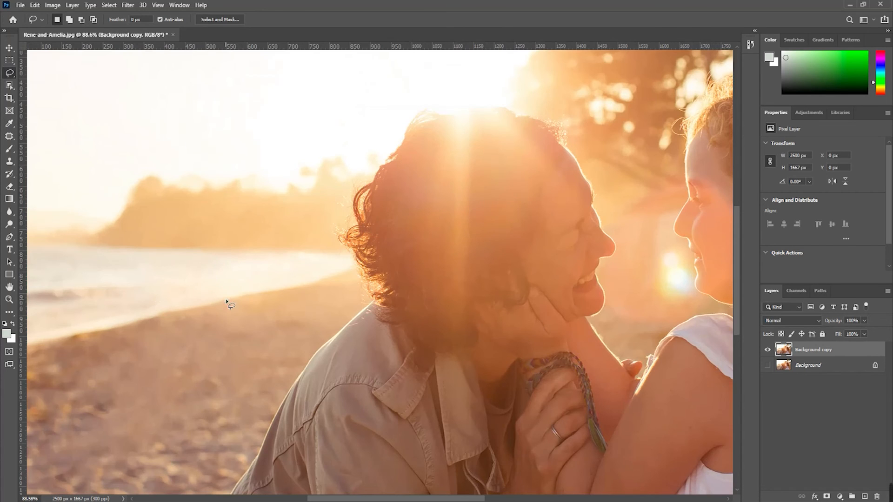
- Show the whole photo, switch to the Move tool and deselect the Background copy layer
{"action": "key", "text": "ctrl+0"}
{"action": "scroll", "coordinate": [160, 310], "scroll_direction": "down", "scroll_amount": 1}
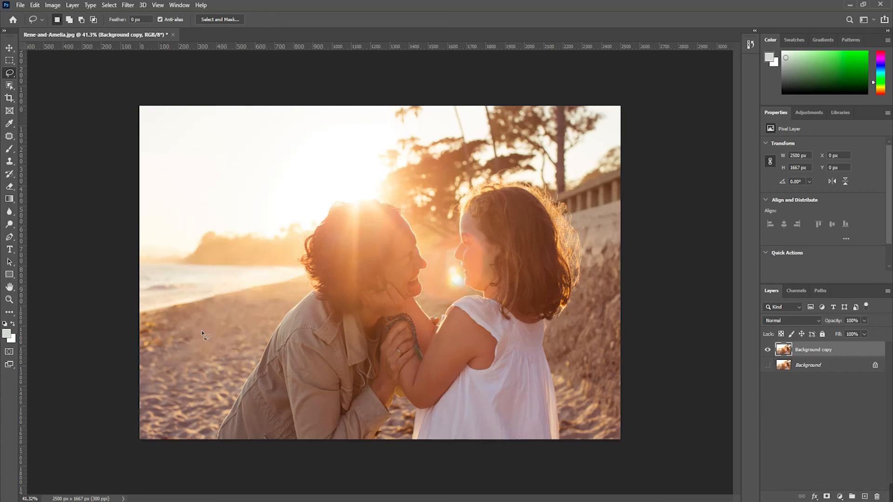
{"action": "left_click", "coordinate": [9, 47]}
{"action": "left_click", "coordinate": [70, 196]}
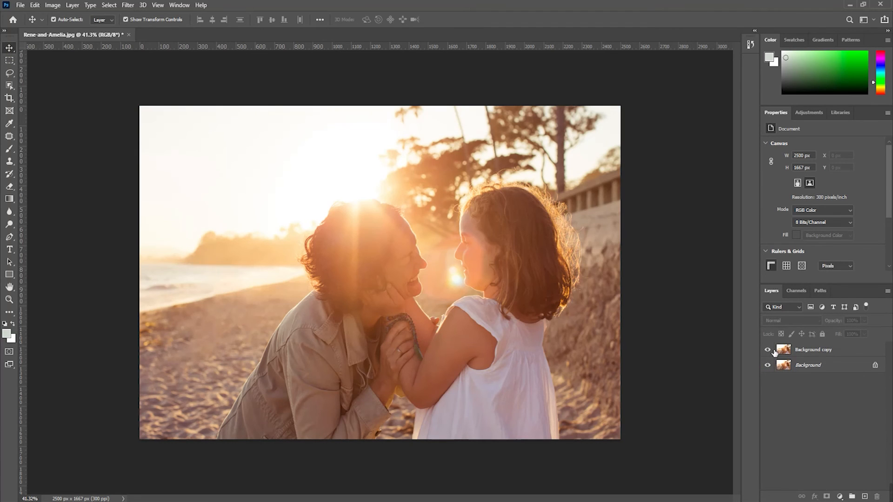
- Toggle the Background copy layer's visibility repeatedly to compare the retouched photo with the original, leaving the layer shown
{"action": "left_click", "coordinate": [771, 350]}
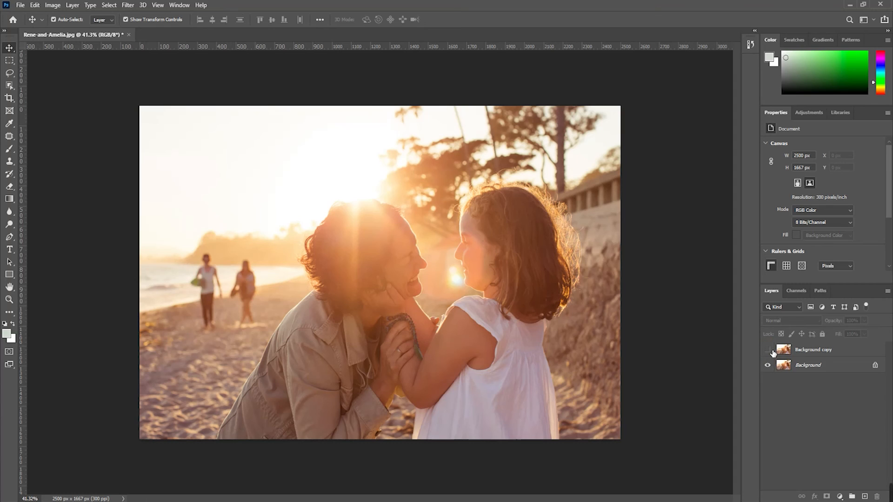
{"action": "left_click", "coordinate": [773, 352]}
{"action": "left_click", "coordinate": [772, 352]}
{"action": "left_click", "coordinate": [772, 352]}
{"action": "left_click", "coordinate": [772, 352]}
{"action": "left_click", "coordinate": [772, 352]}
{"action": "left_click", "coordinate": [772, 352]}
{"action": "left_click", "coordinate": [772, 353]}
{"action": "left_click", "coordinate": [768, 350]}
{"action": "left_click", "coordinate": [768, 350]}
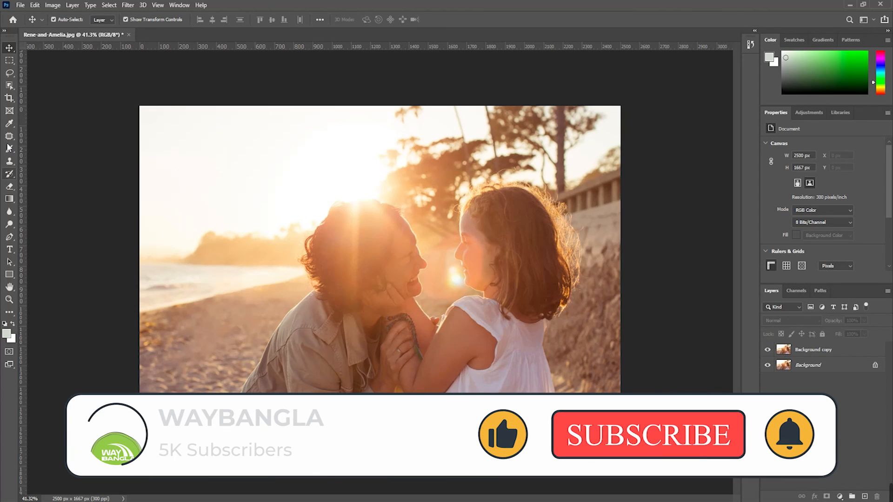